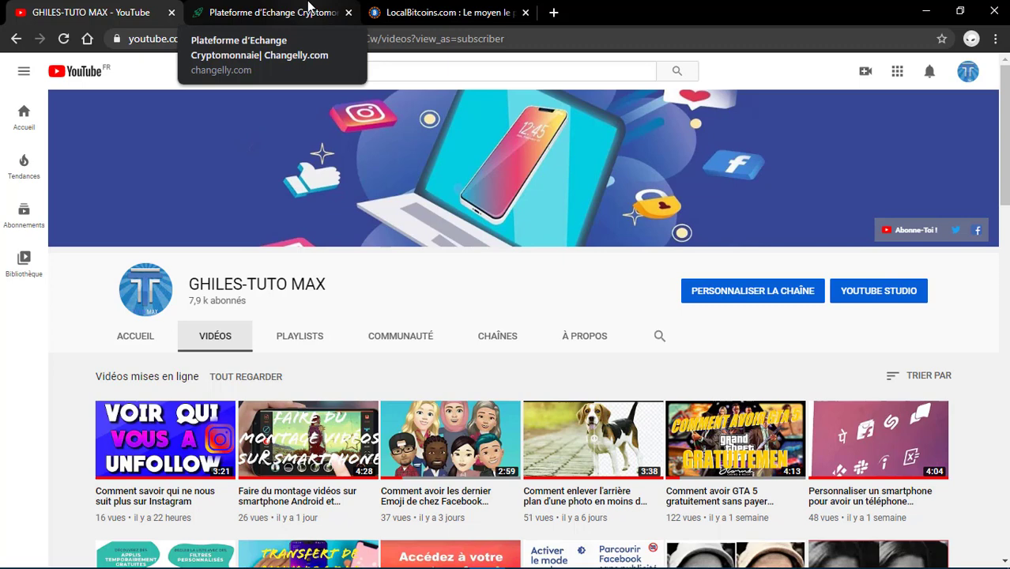
# Step: Switch to the Changelly page and look at the floating and fixed rate explanation and the account options
pyautogui.click(309, 7)
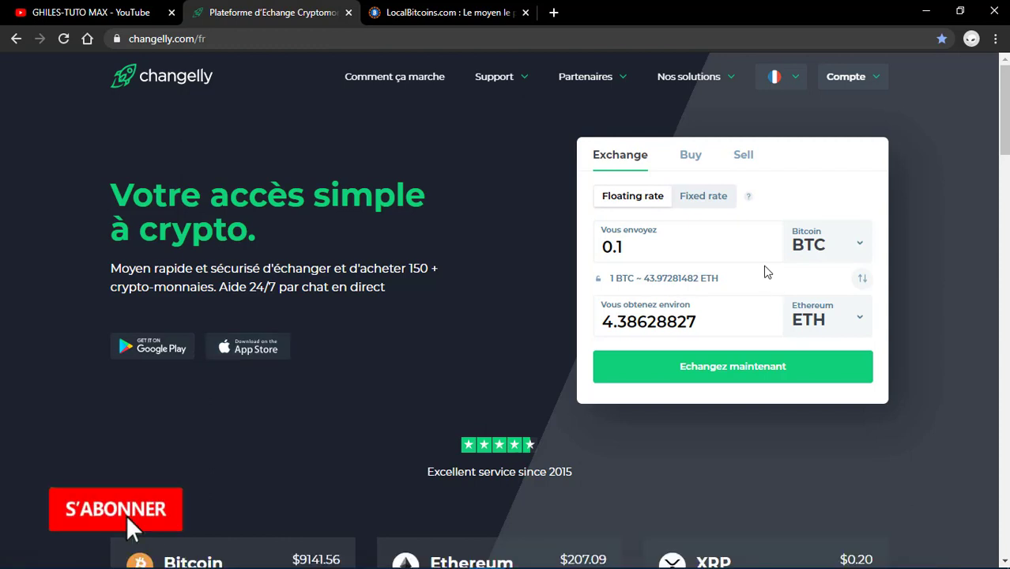
pyautogui.click(747, 196)
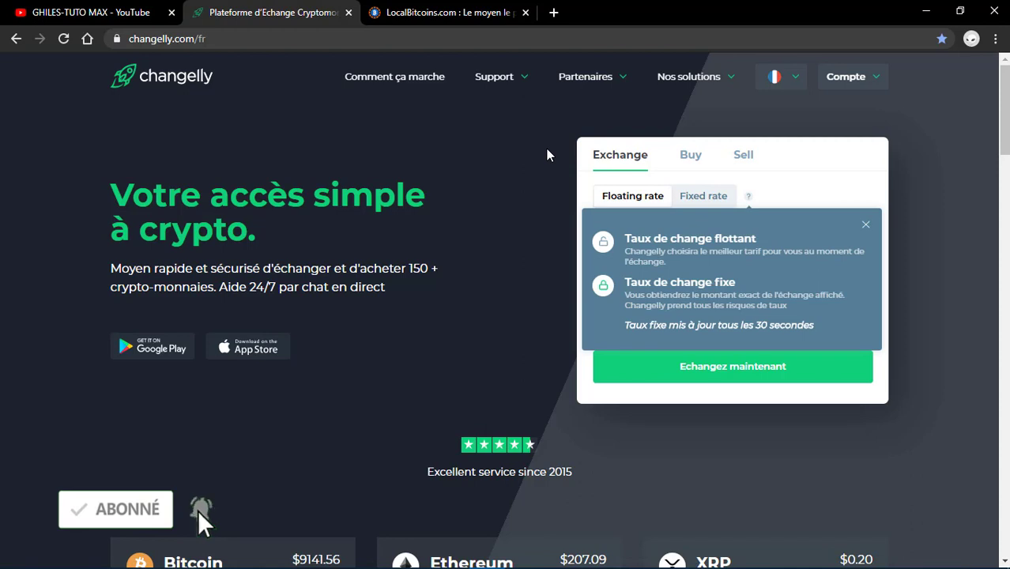
pyautogui.click(456, 194)
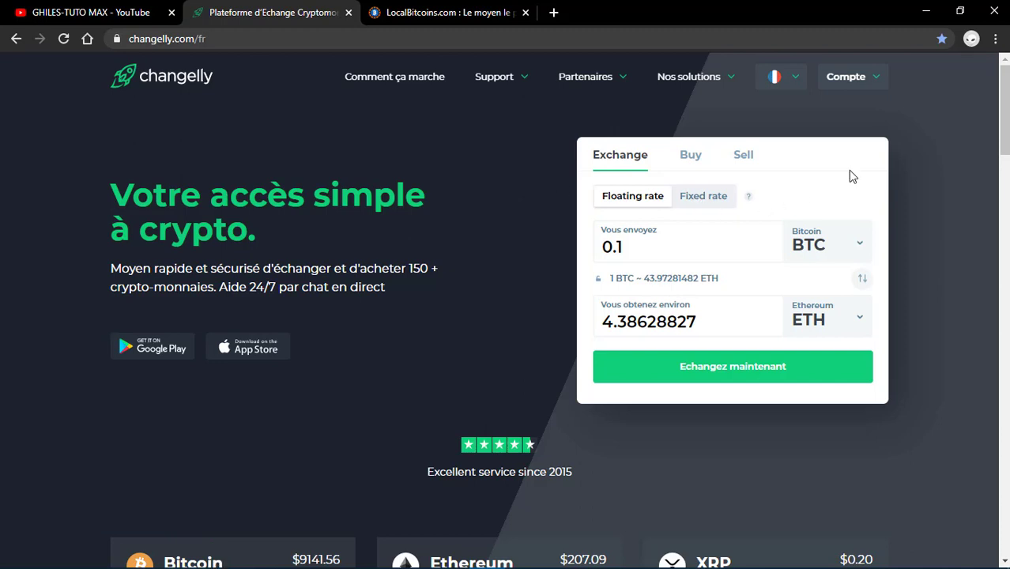
pyautogui.click(847, 77)
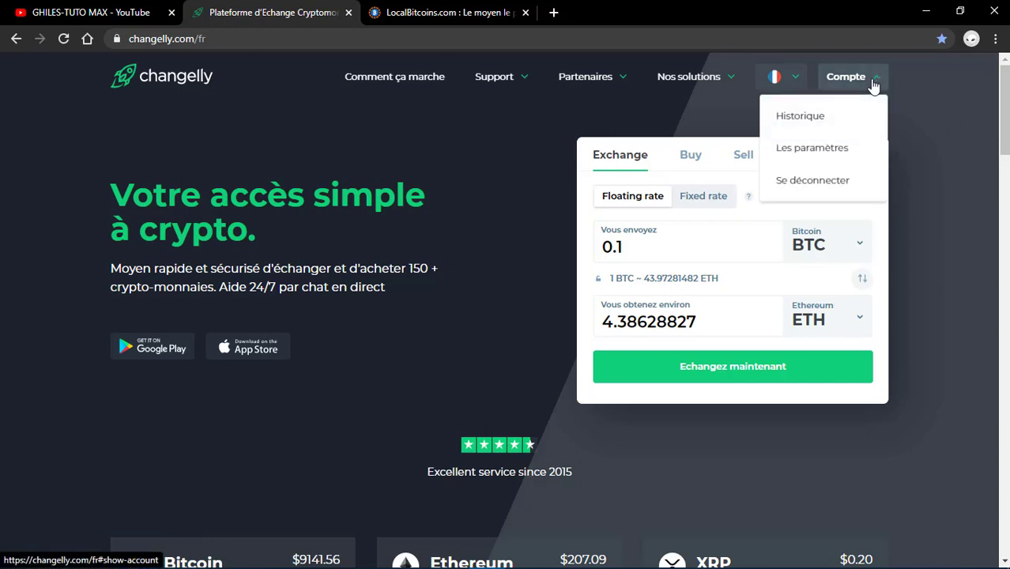
pyautogui.click(444, 203)
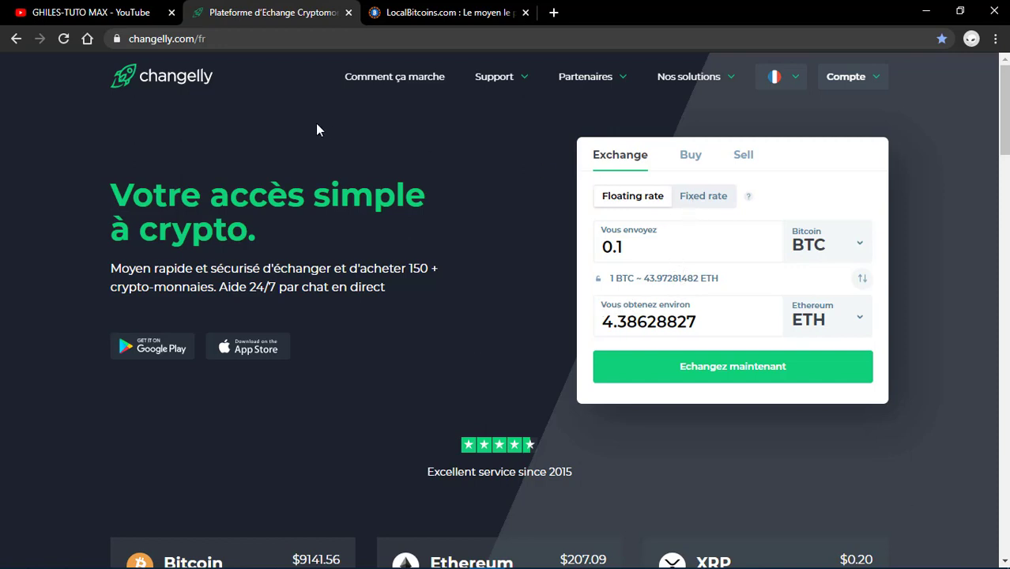
pyautogui.click(786, 75)
# Step: Set up the exchange to send 15000 Dogecoin (DOGE) and receive Bitcoin (BTC)
pyautogui.click(632, 245)
pyautogui.moveTo(603, 245); pyautogui.dragTo(634, 249)
pyautogui.click(809, 251)
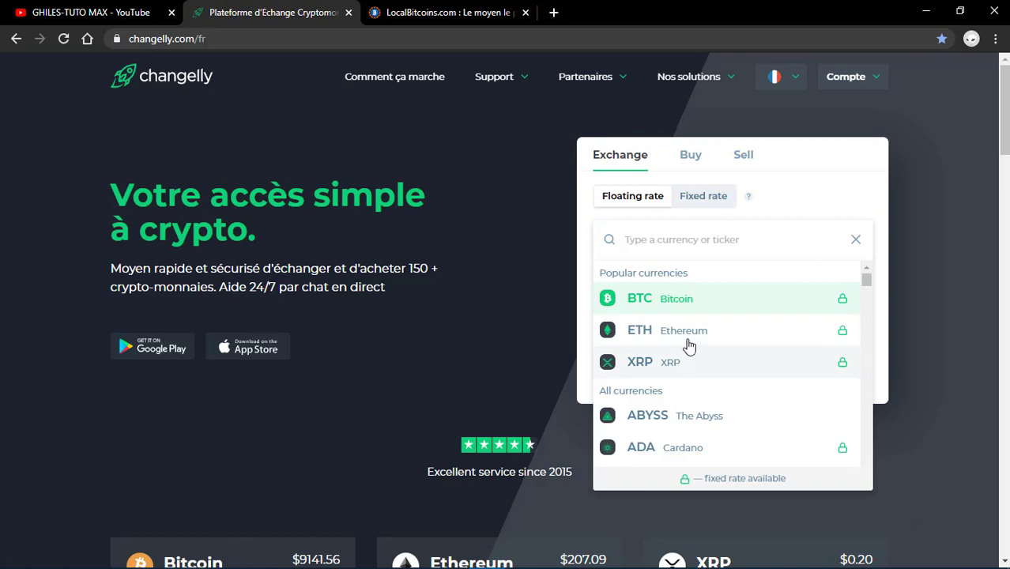
pyautogui.write('doge')
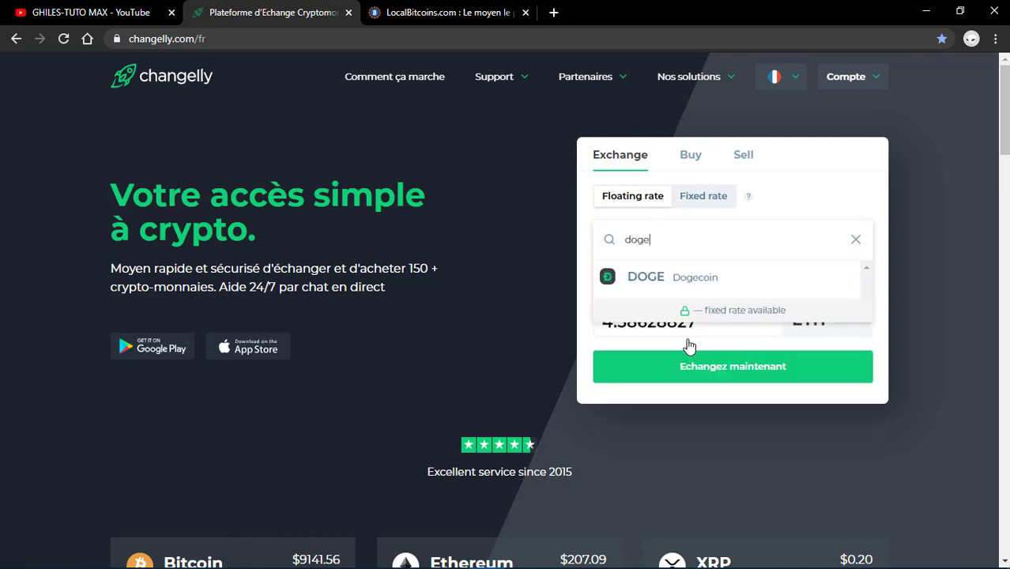
pyautogui.click(753, 277)
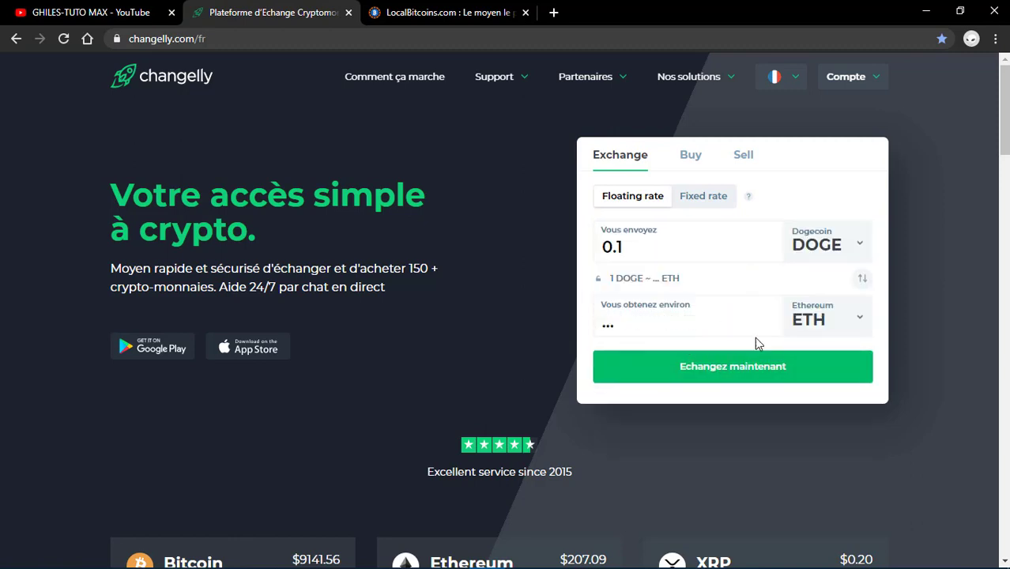
pyautogui.click(819, 327)
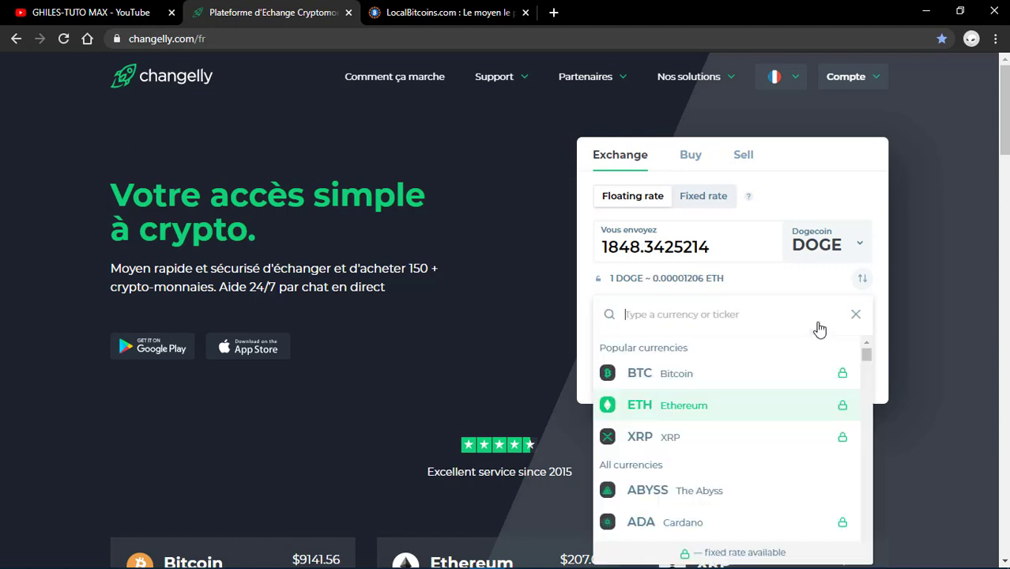
pyautogui.click(674, 379)
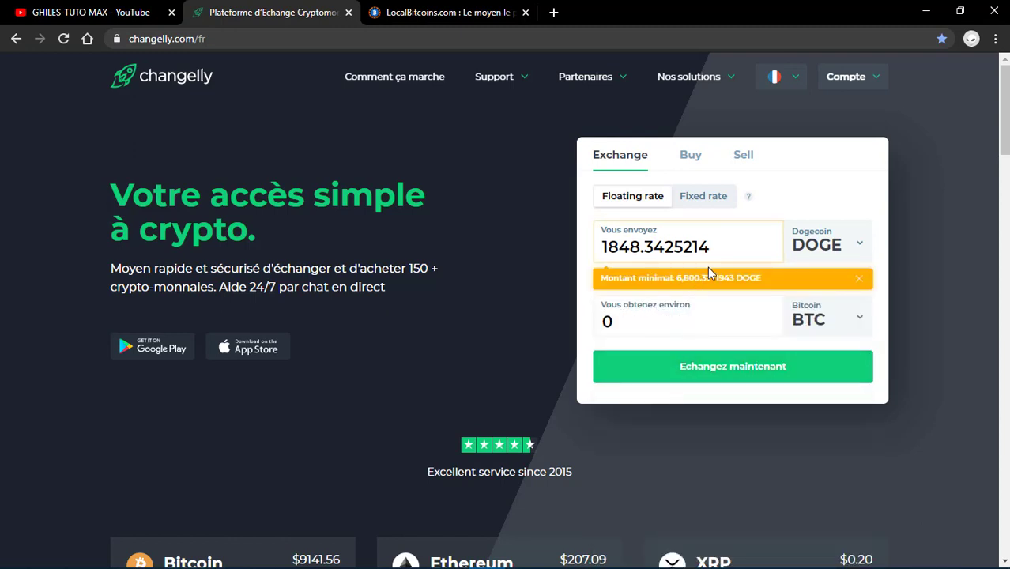
pyautogui.moveTo(712, 247); pyautogui.dragTo(568, 254)
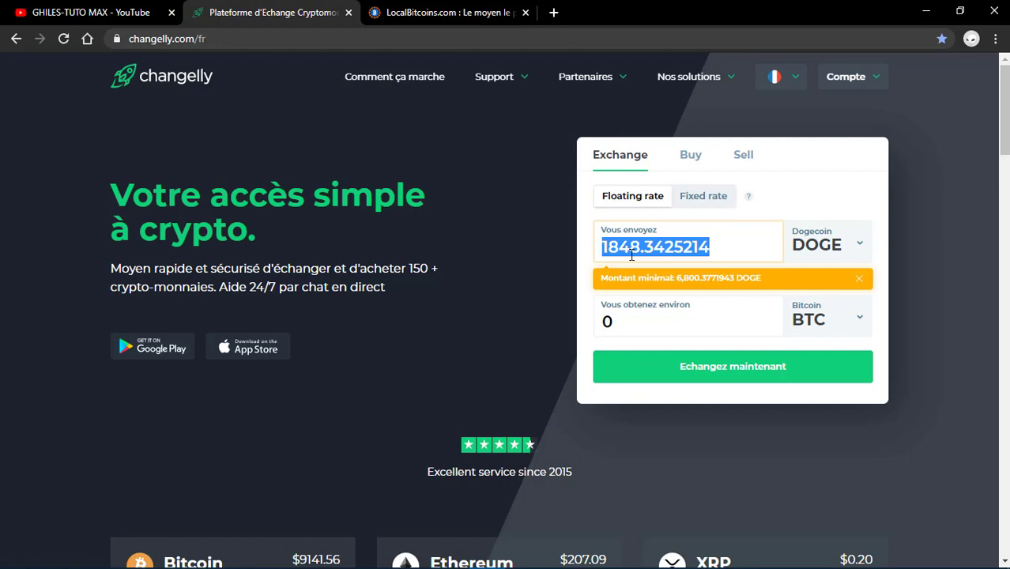
pyautogui.write('15000')
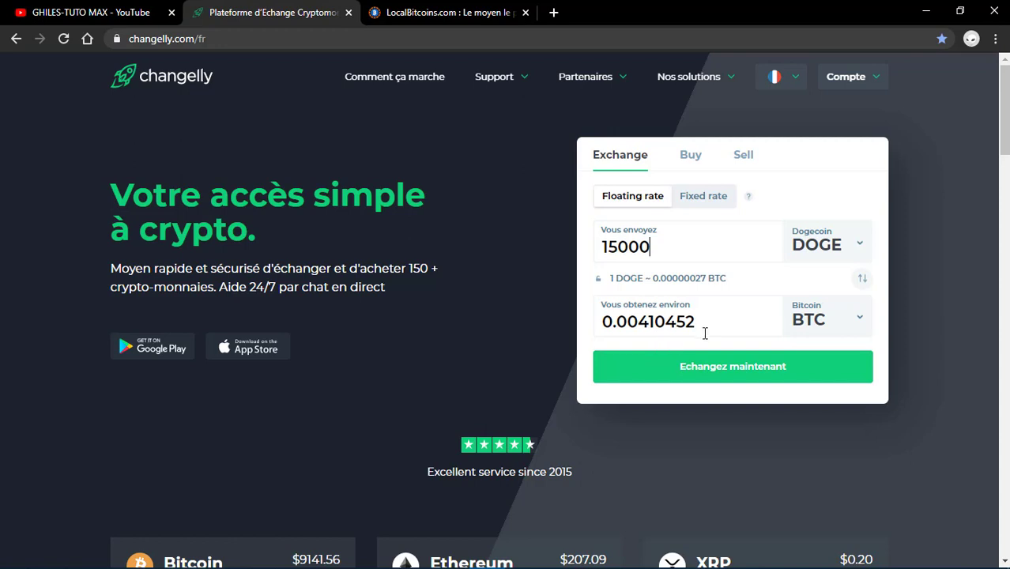
# Step: Copy the estimated Bitcoin amount and look up its euro value on Google with "0.00410452 btc to euro"
pyautogui.moveTo(716, 328); pyautogui.dragTo(588, 330)
pyautogui.hotkey('ctrl', 'c')
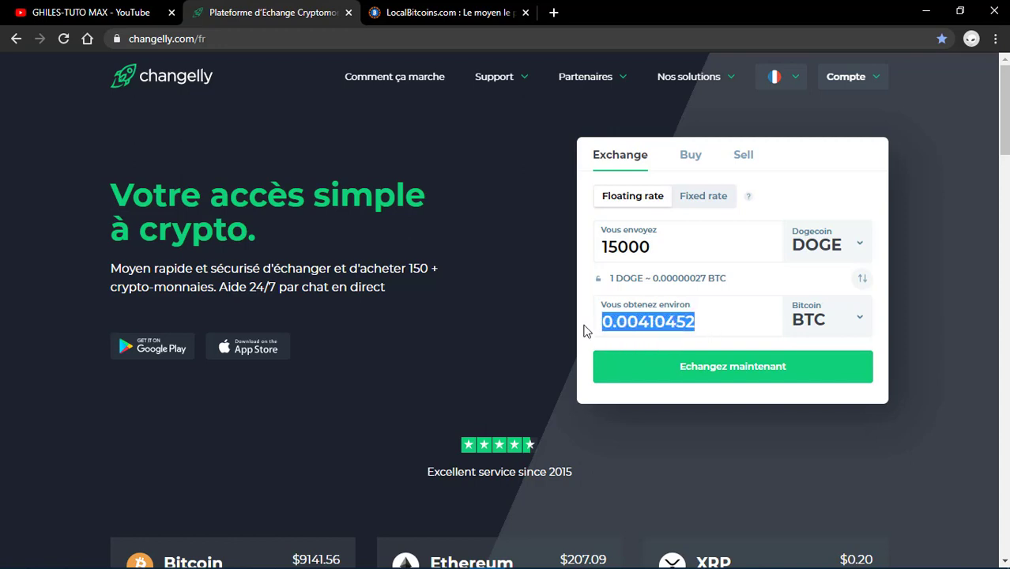
pyautogui.rightClick(613, 333)
pyautogui.click(649, 130)
pyautogui.click(555, 14)
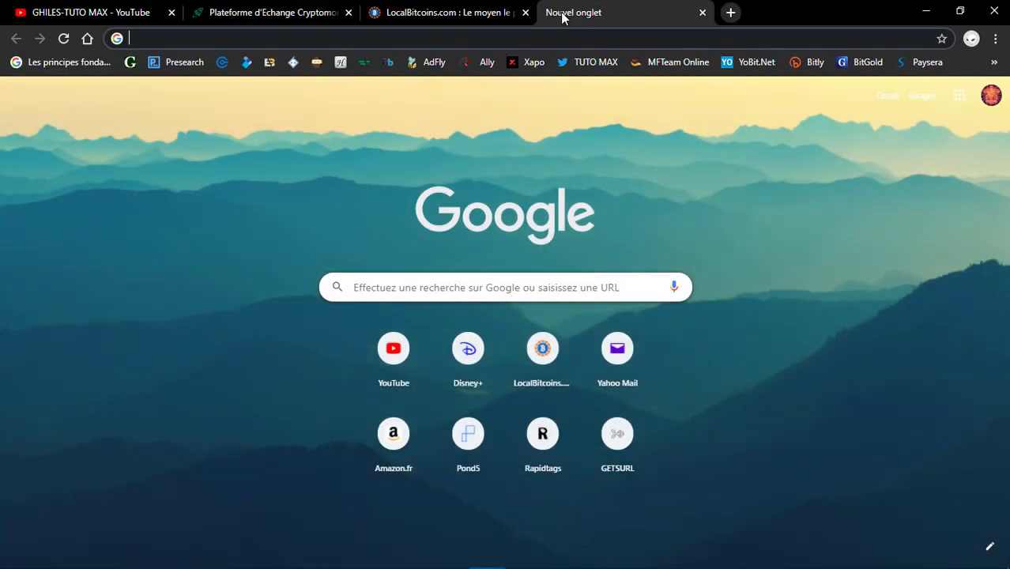
pyautogui.hotkey('ctrl', 'v')
pyautogui.write('btc ')
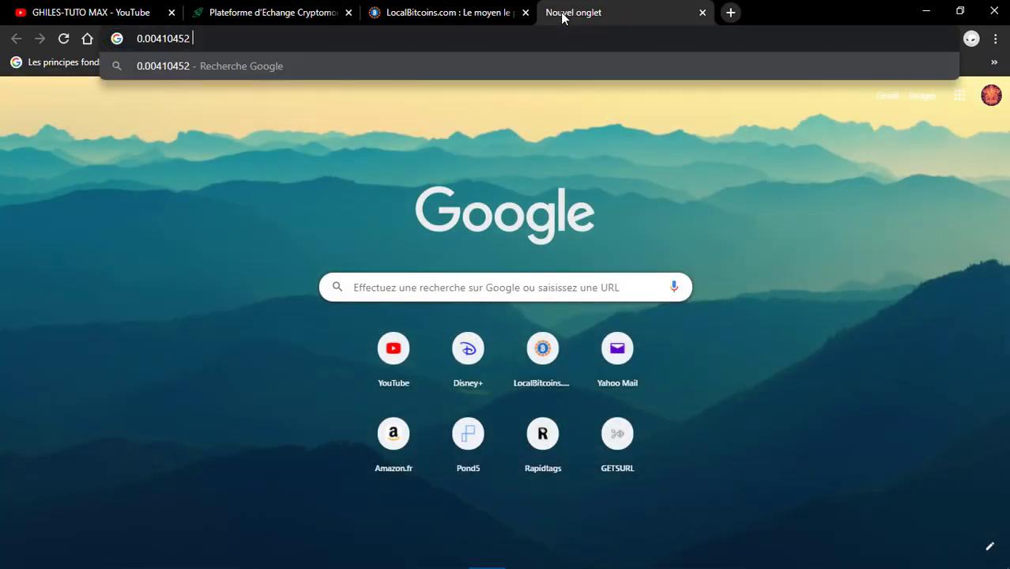
pyautogui.write('t')
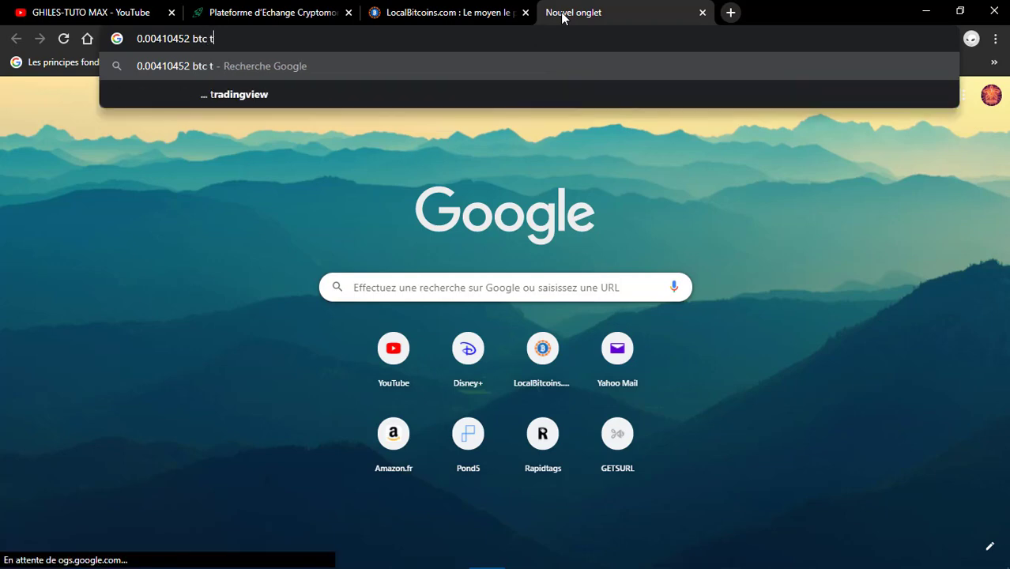
pyautogui.write('o euro')
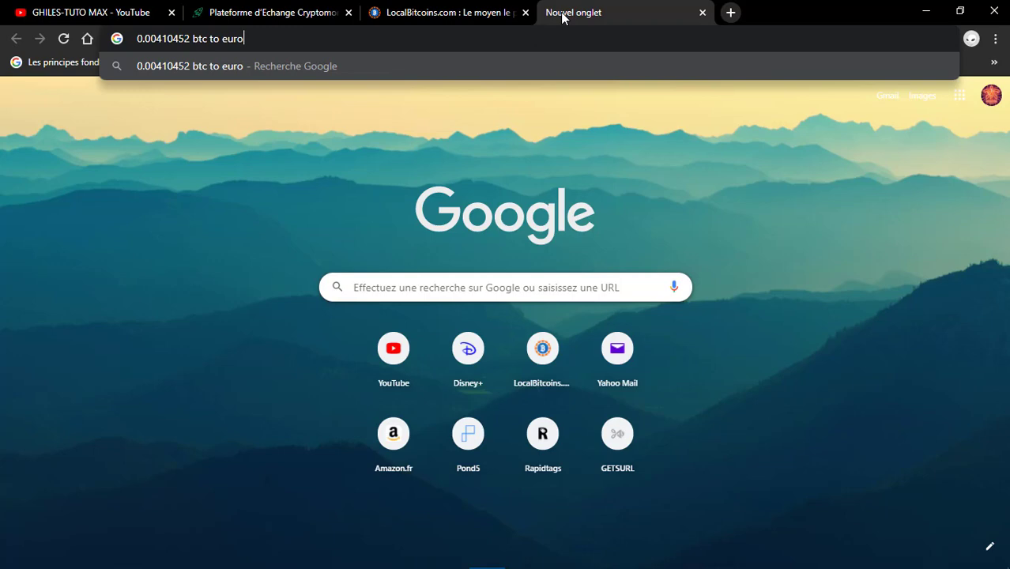
pyautogui.press('Return')
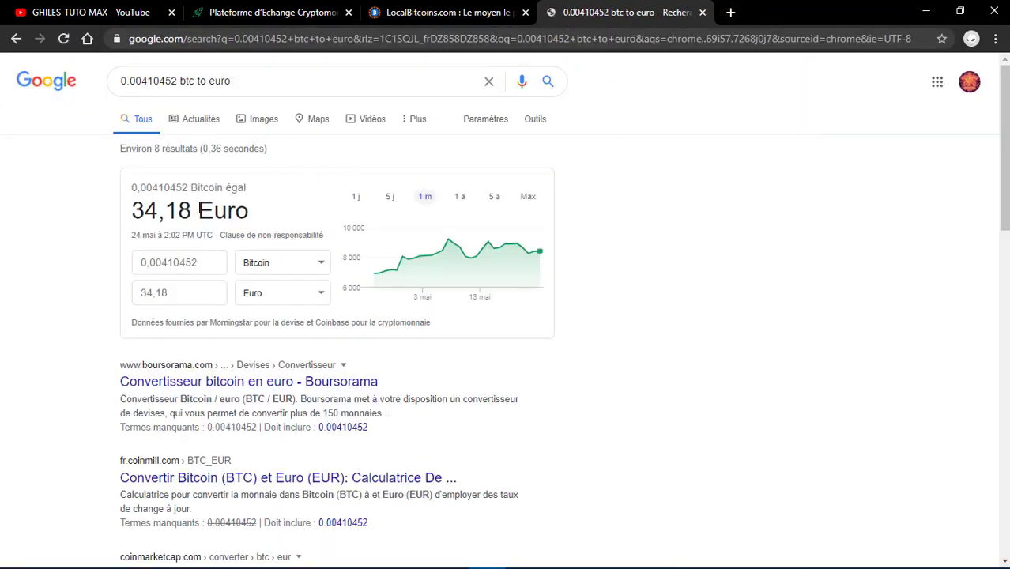
pyautogui.moveTo(133, 215); pyautogui.dragTo(157, 220)
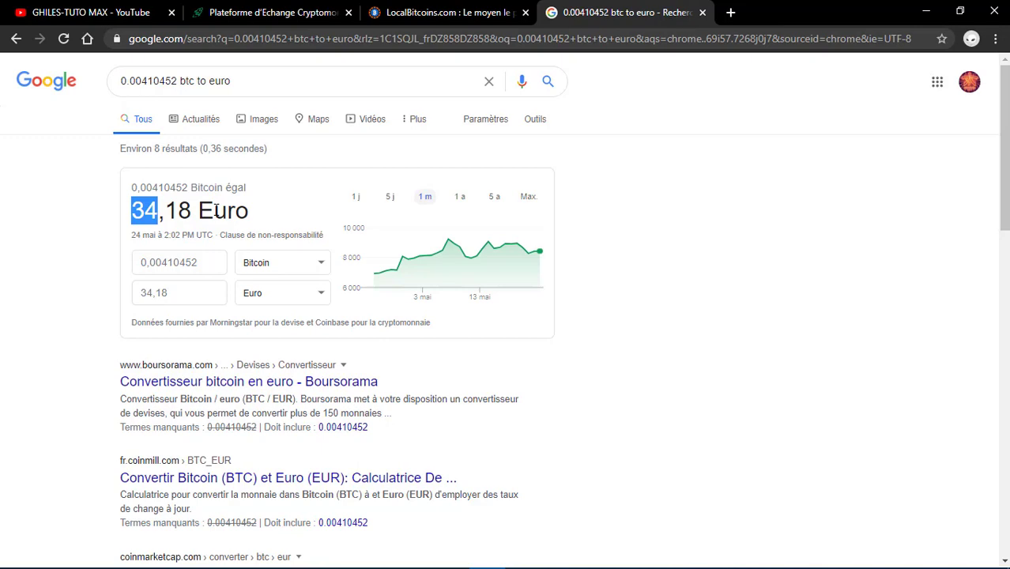
# Step: Check the LocalBitcoins receiving page, return to Changelly and start the Dogecoin to Bitcoin exchange
pyautogui.click(442, 12)
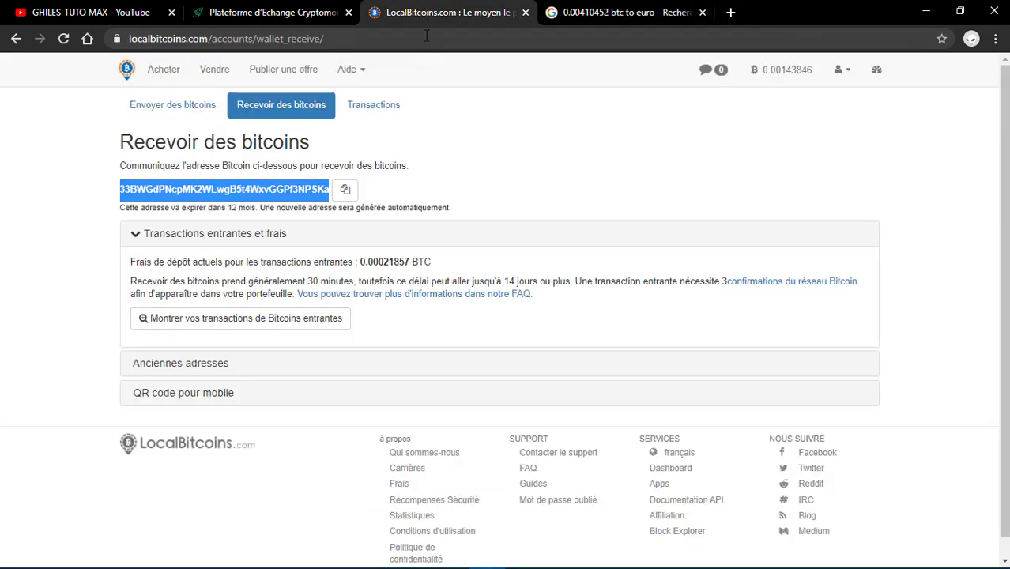
pyautogui.click(320, 12)
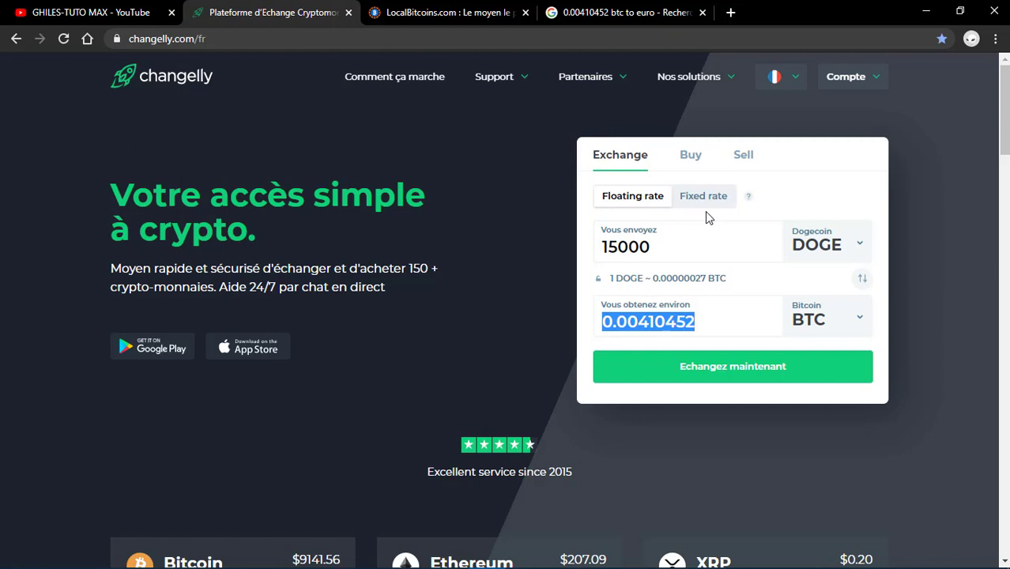
pyautogui.click(751, 382)
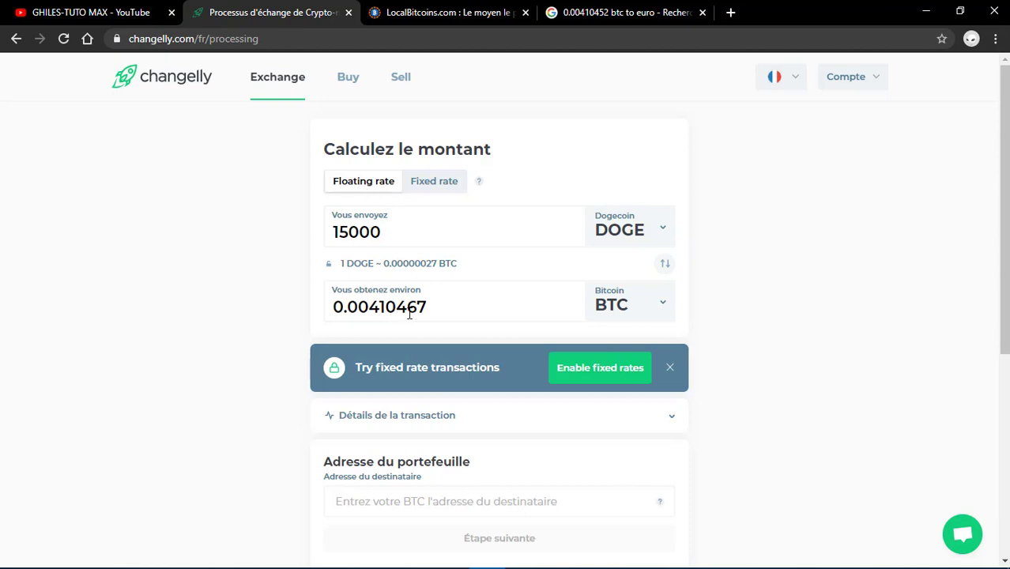
# Step: Try to switch the Dogecoin to Bitcoin exchange to the fixed rate
pyautogui.moveTo(426, 309); pyautogui.dragTo(382, 309)
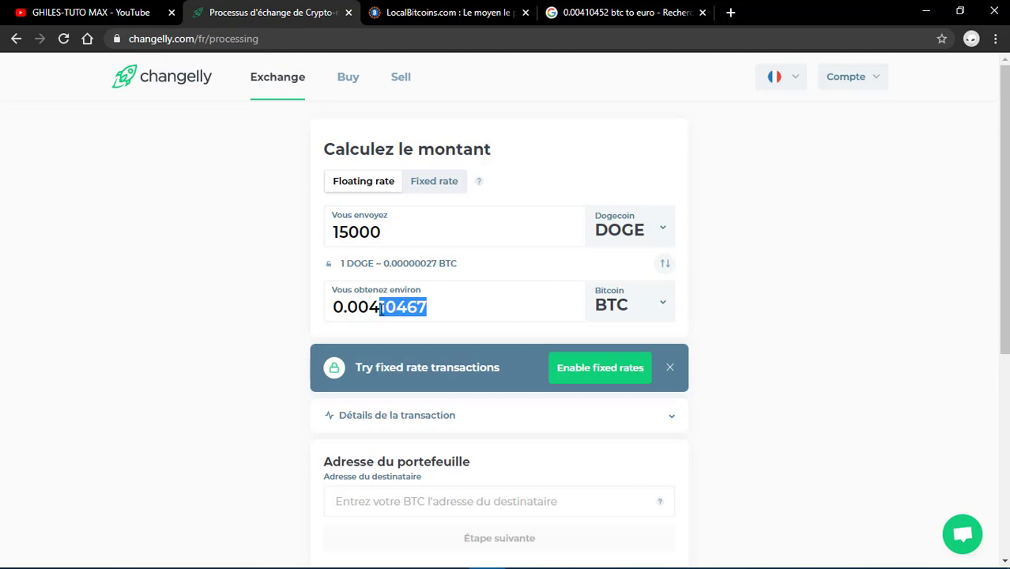
pyautogui.click(426, 186)
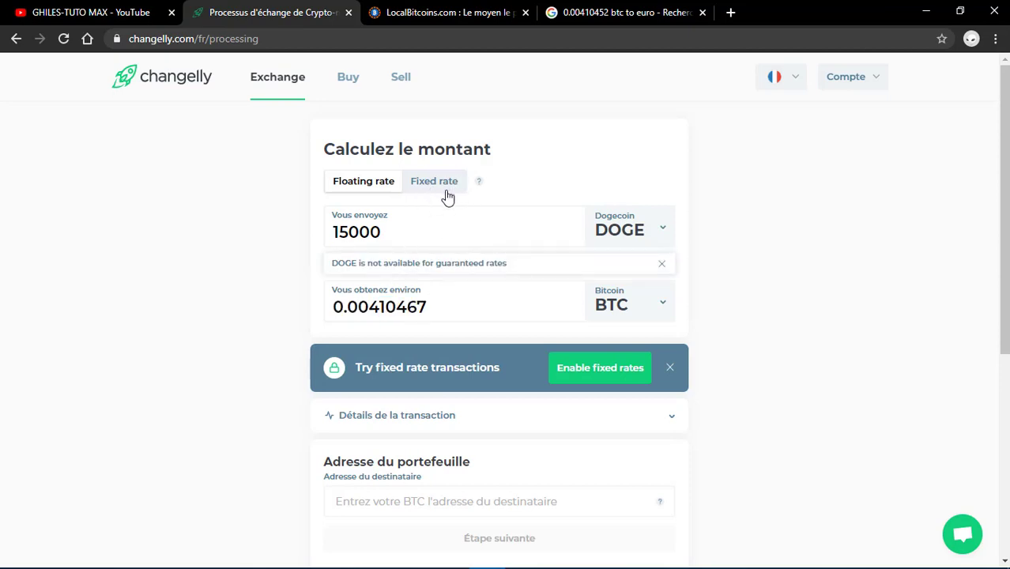
pyautogui.moveTo(448, 304); pyautogui.dragTo(373, 313)
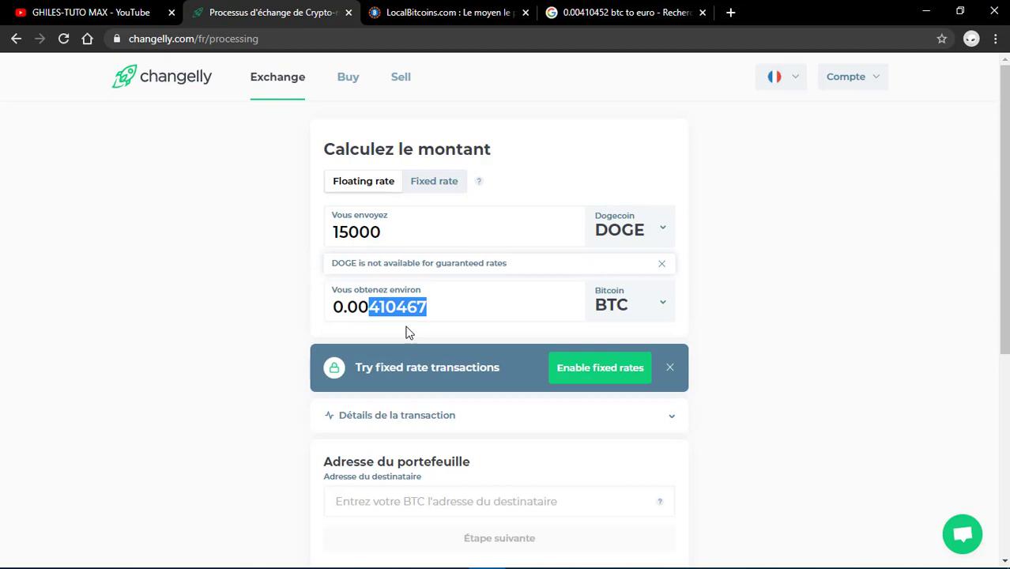
# Step: Copy the Bitcoin receiving address from the LocalBitcoins wallet and paste it as the recipient address in the Changelly exchange
pyautogui.scroll(-3, 463, 300)
pyautogui.click(442, 287)
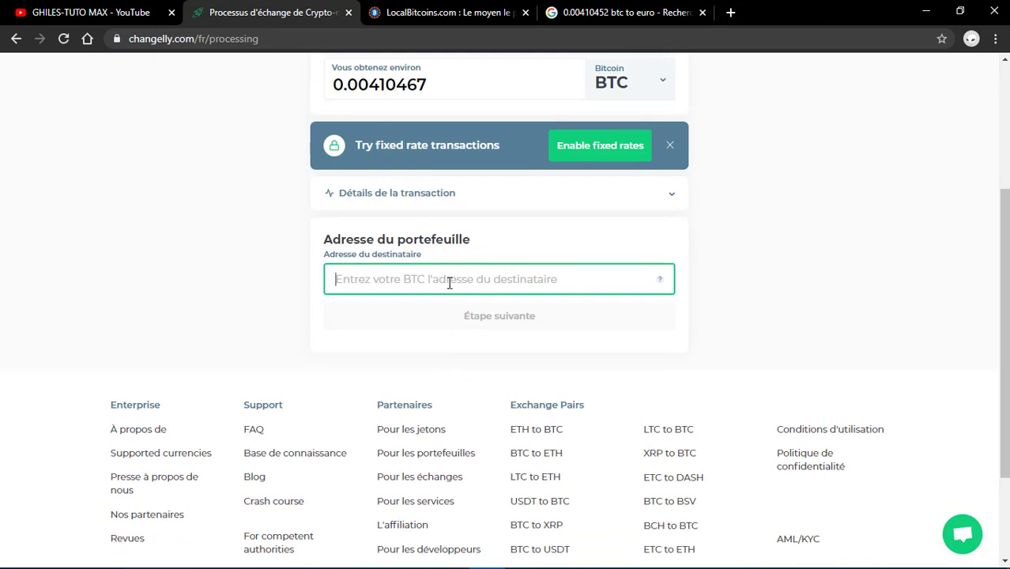
pyautogui.click(470, 10)
pyautogui.rightClick(276, 191)
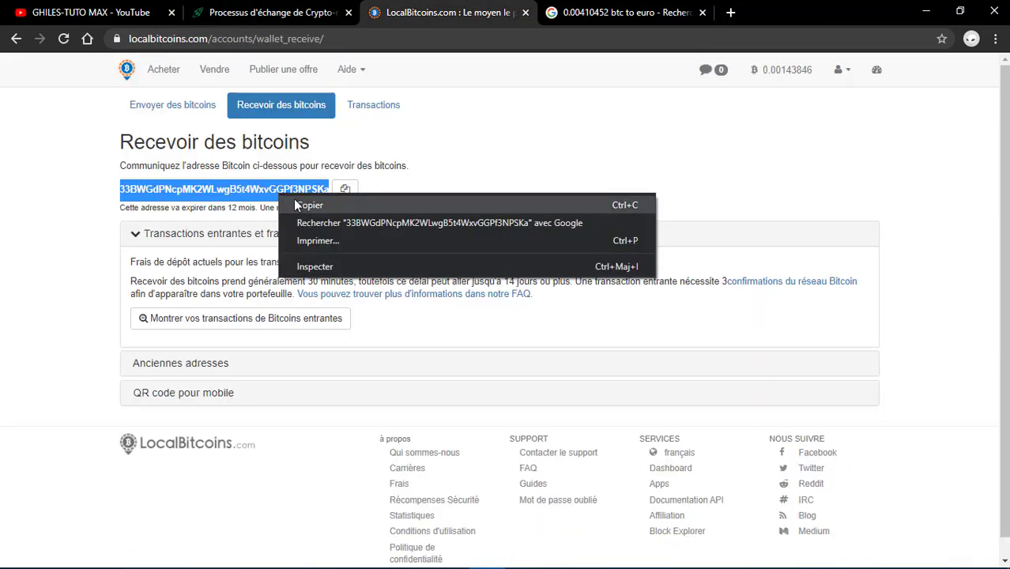
pyautogui.click(304, 203)
pyautogui.click(122, 191)
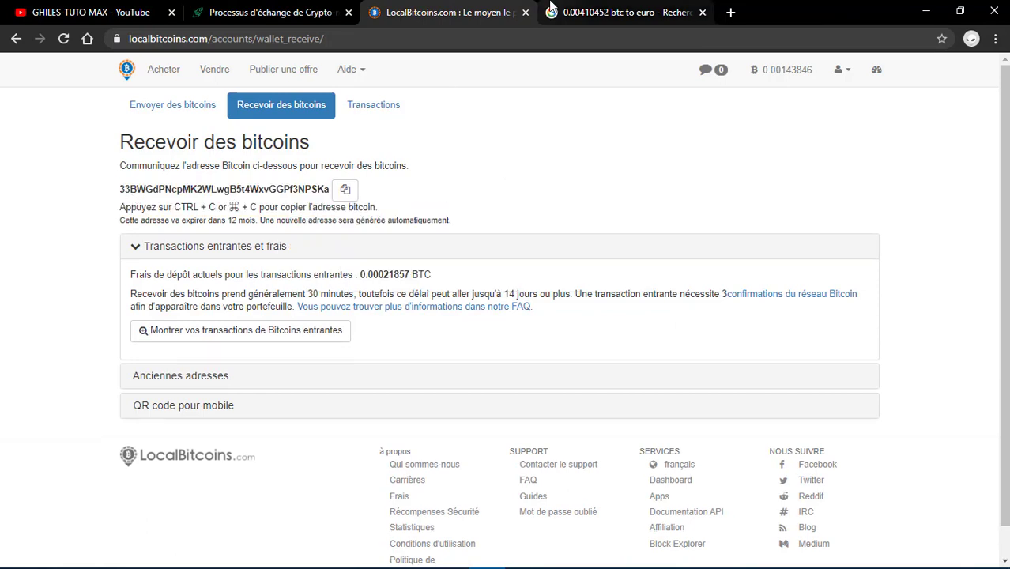
pyautogui.click(268, 11)
pyautogui.rightClick(387, 281)
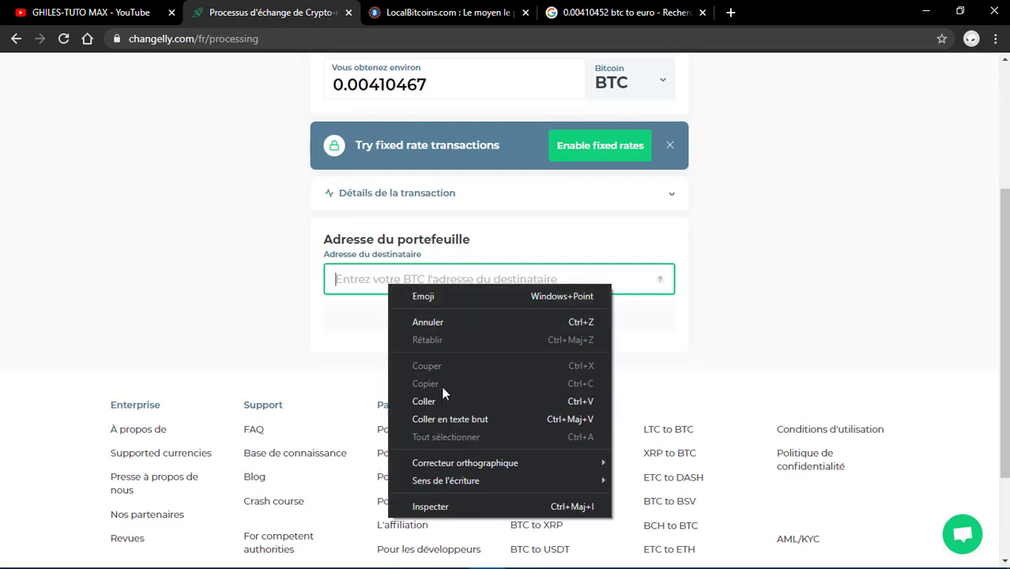
pyautogui.click(454, 397)
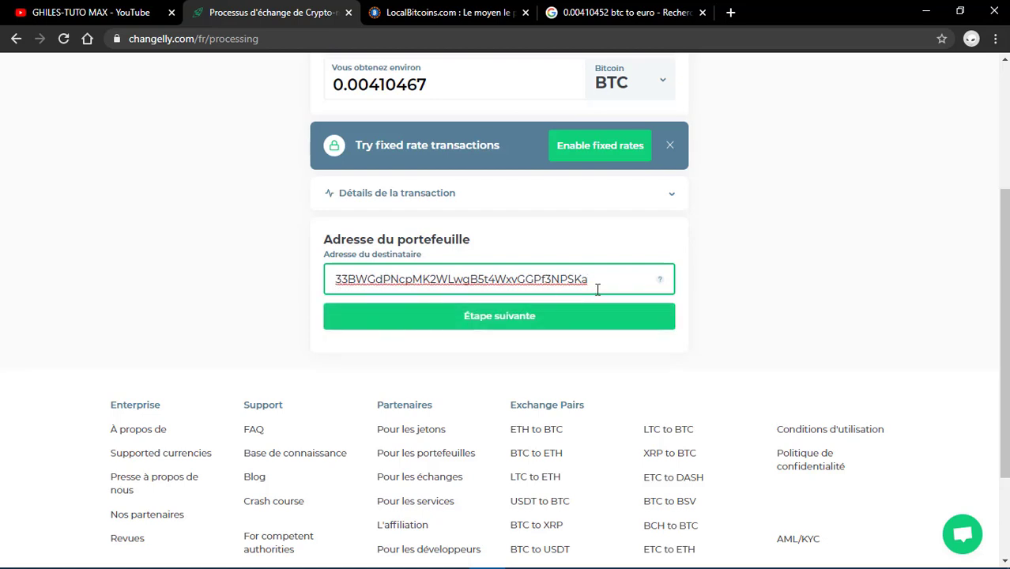
# Step: Recheck the LocalBitcoins receiving page, proceed to the Changelly exchange summary and review the amounts sent and received
pyautogui.click(459, 13)
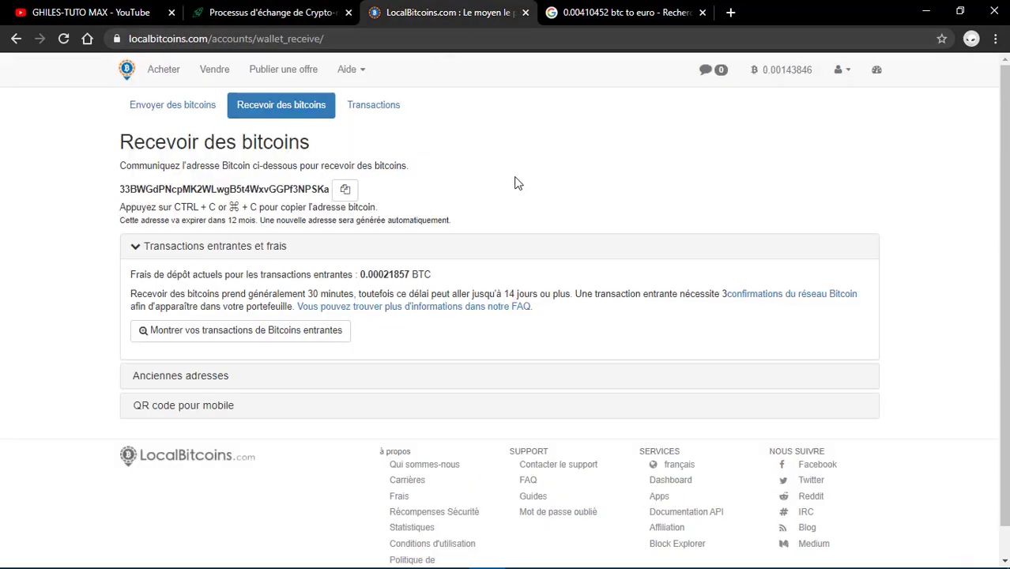
pyautogui.click(328, 8)
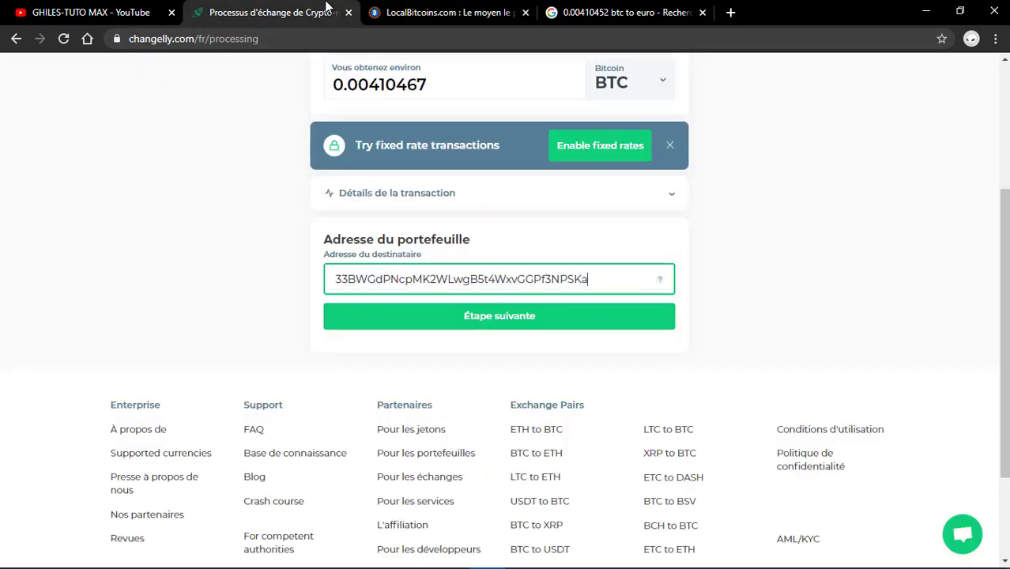
pyautogui.click(506, 316)
pyautogui.scroll(4, 560, 293)
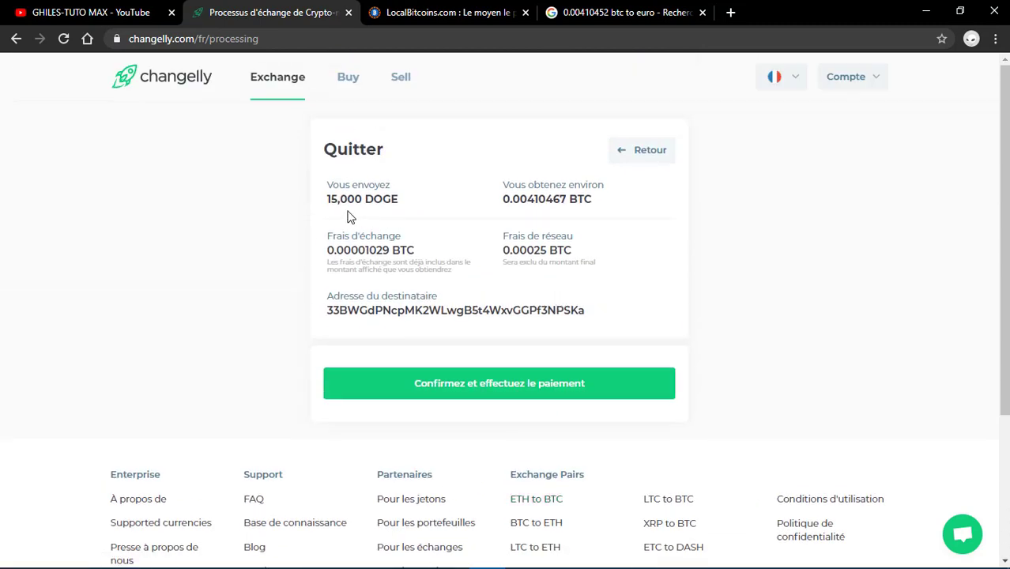
pyautogui.moveTo(327, 199); pyautogui.dragTo(348, 205)
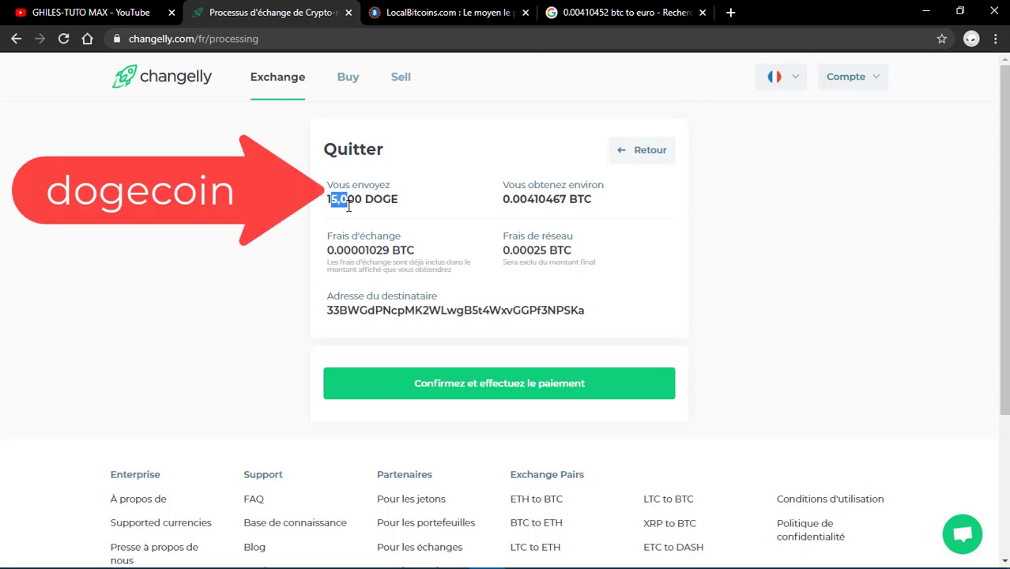
pyautogui.moveTo(519, 199); pyautogui.dragTo(576, 204)
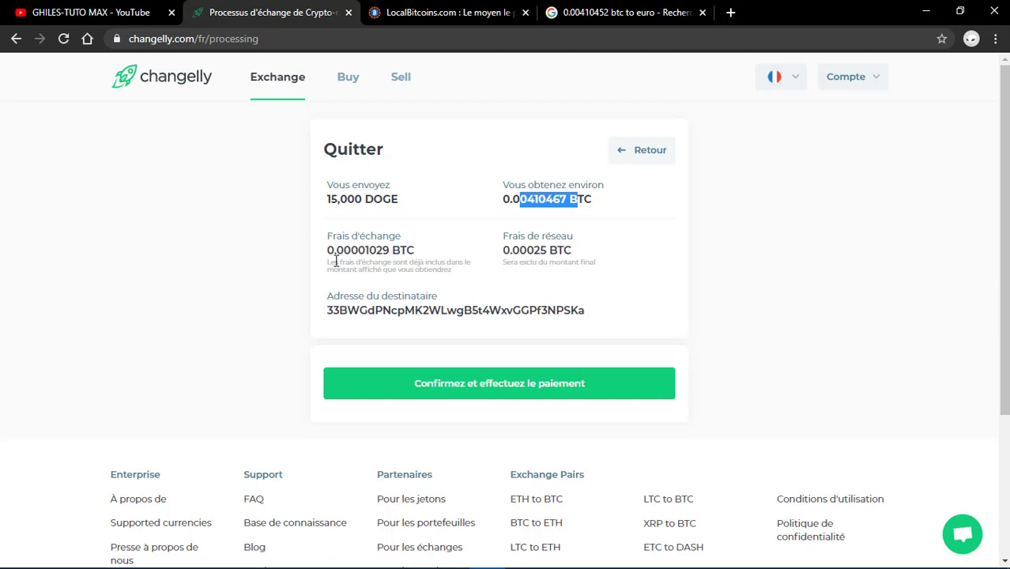
# Step: Review the exchange and network fees, confirm the 15,000 DOGE exchange, and select the Dogecoin deposit address for the payment
pyautogui.moveTo(333, 249); pyautogui.dragTo(391, 251)
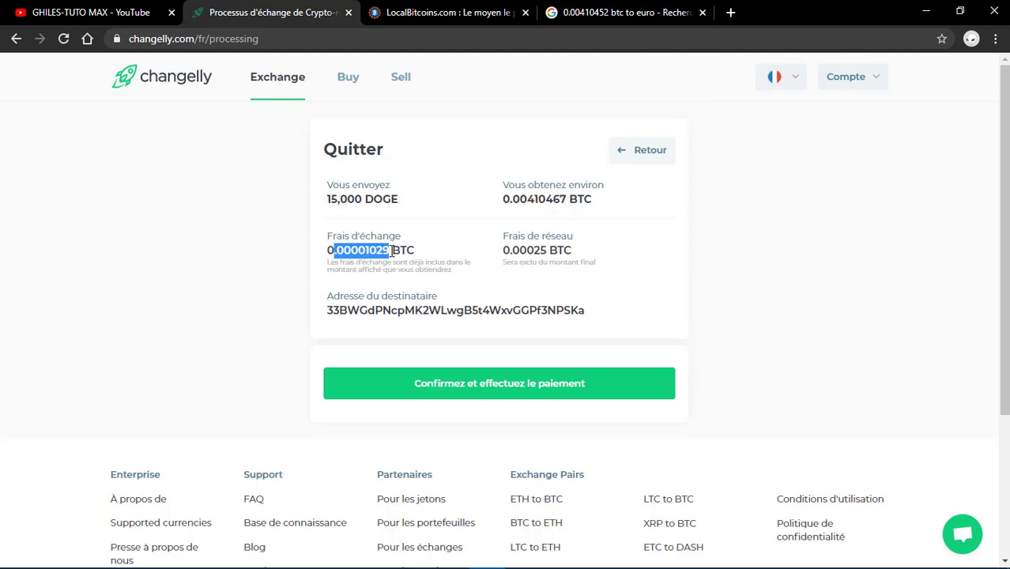
pyautogui.moveTo(497, 252); pyautogui.dragTo(558, 252)
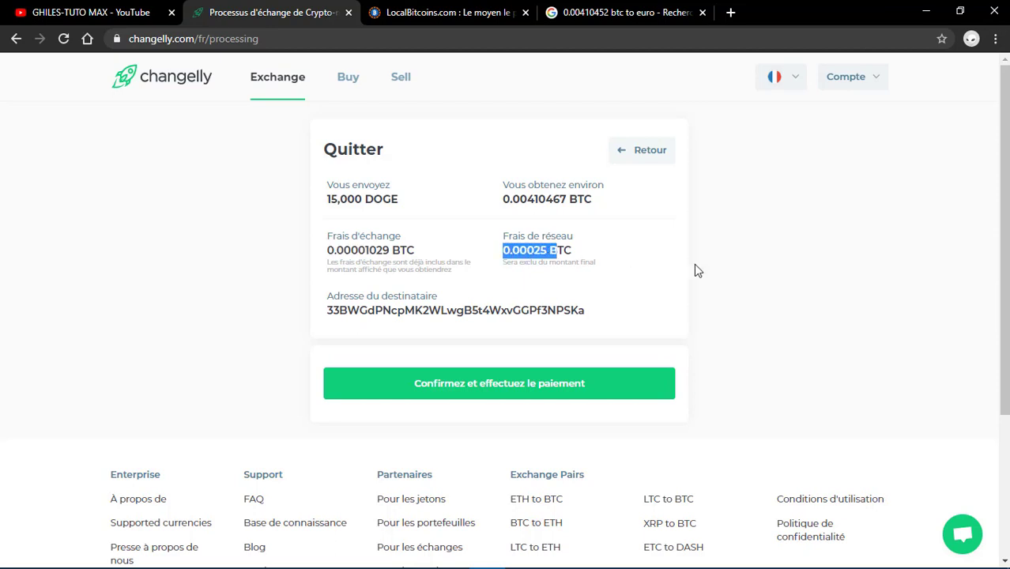
pyautogui.click(539, 386)
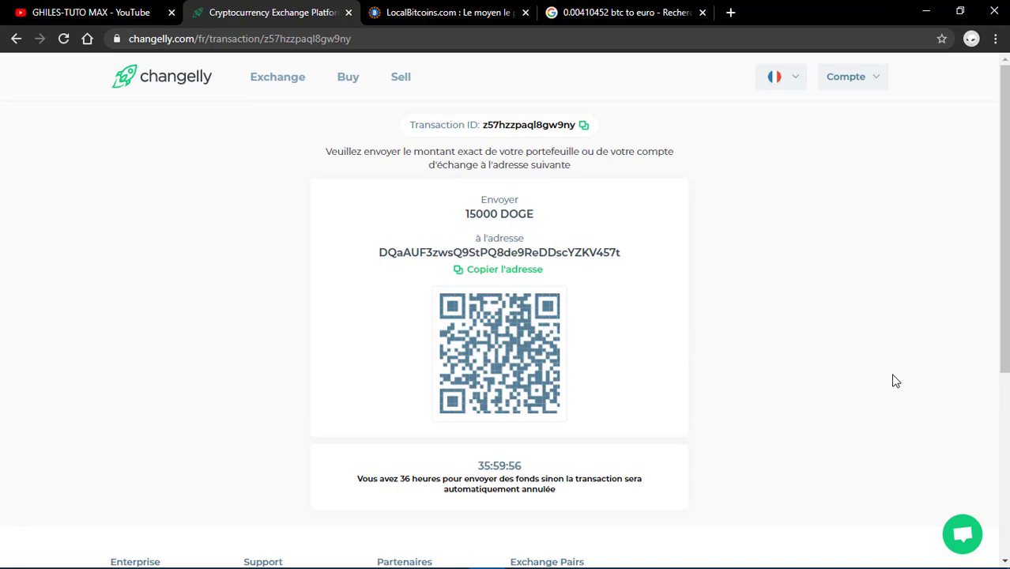
pyautogui.doubleClick(582, 253)
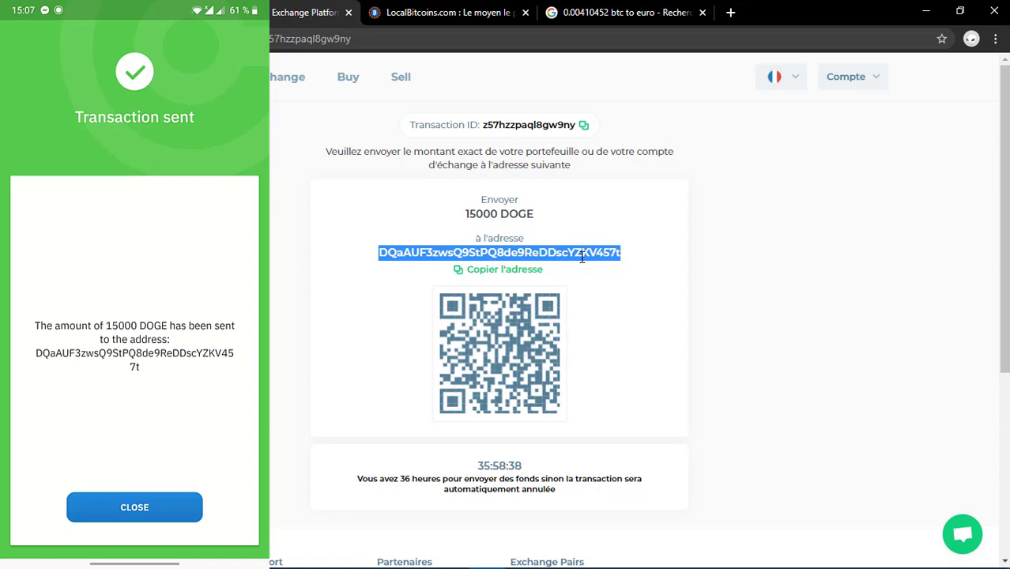
# Step: Check the LocalBitcoins receiving page, return to Changelly and open the account's exchange history
pyautogui.hotkey('ctrl', 'Tab')
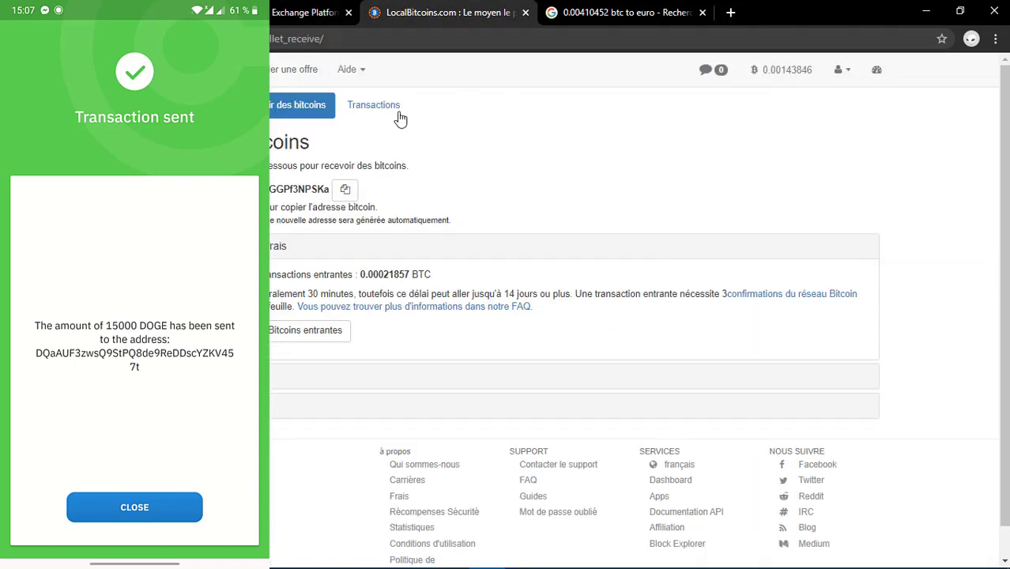
pyautogui.click(309, 14)
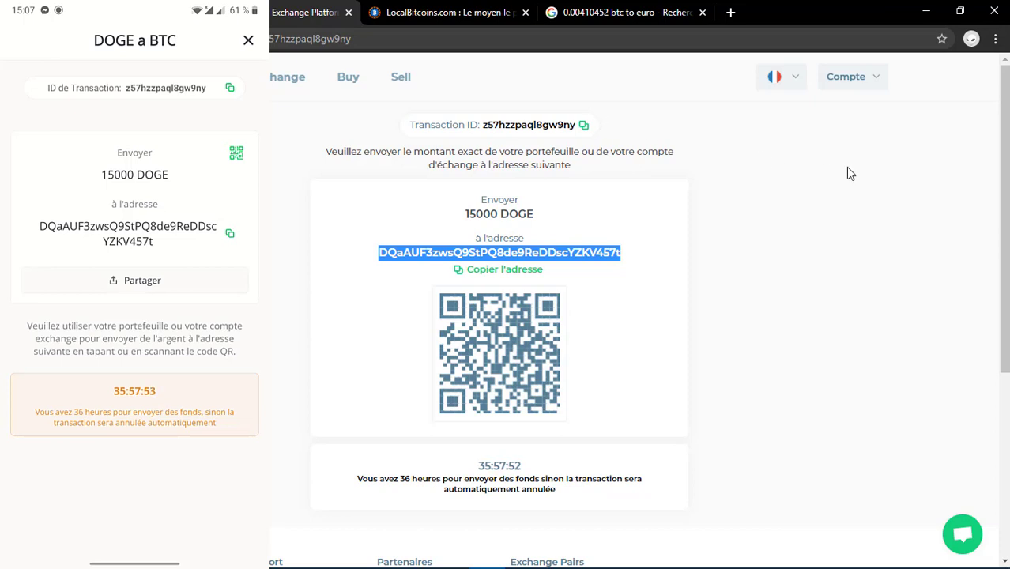
pyautogui.click(850, 87)
pyautogui.click(825, 117)
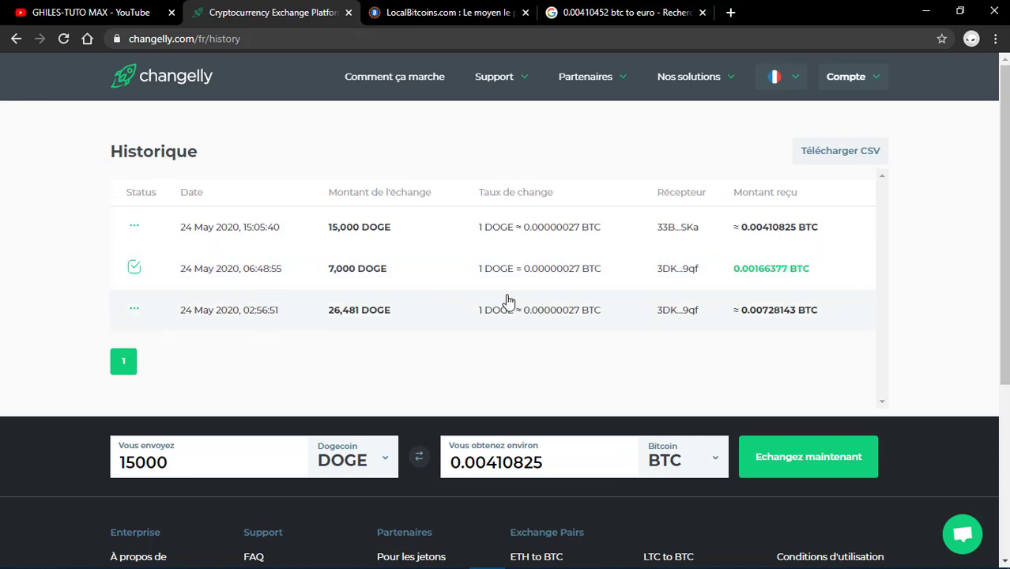
# Step: Open the 7,000 DOGE transaction from the history and examine the times its funds were received and sent
pyautogui.click(759, 287)
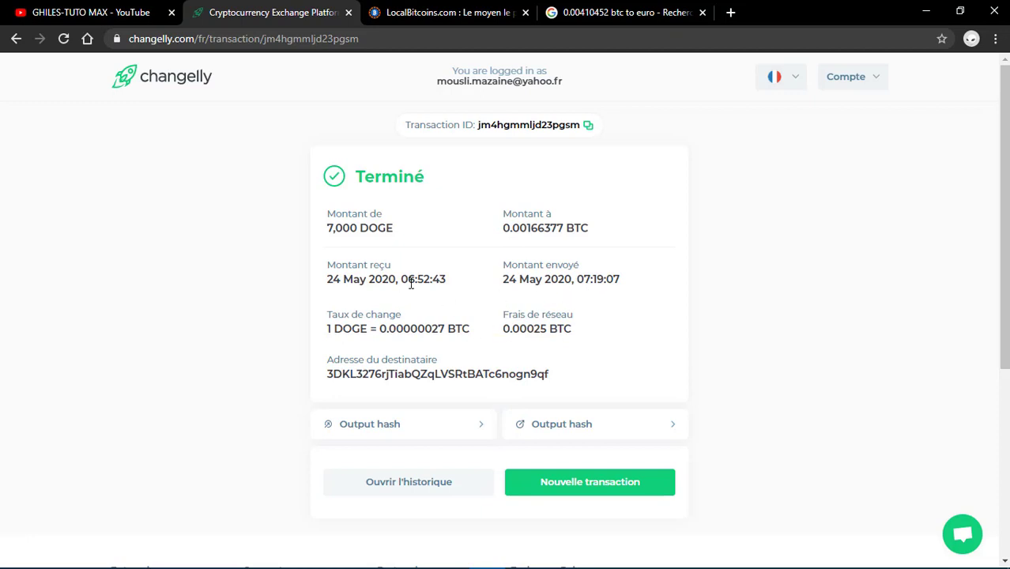
pyautogui.moveTo(408, 281); pyautogui.dragTo(429, 286)
pyautogui.moveTo(577, 280); pyautogui.dragTo(600, 295)
pyautogui.click(590, 335)
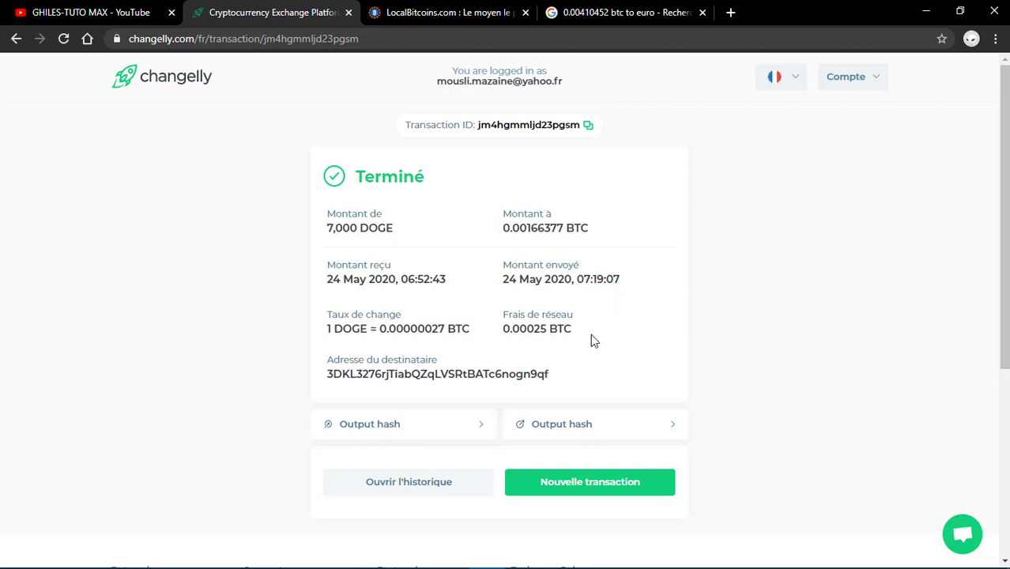